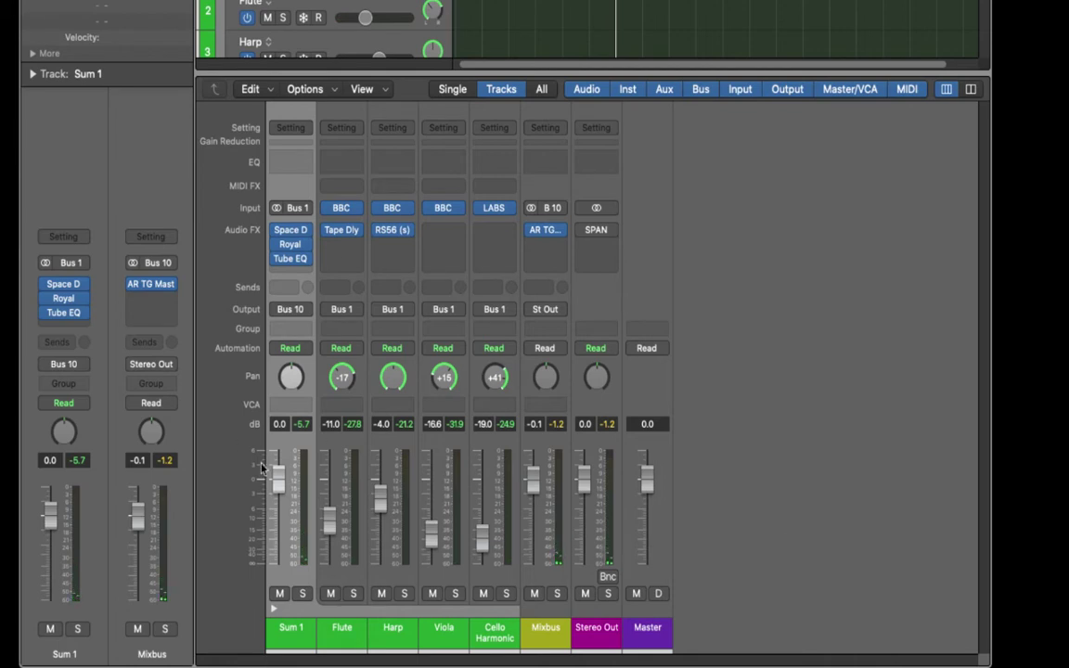
Review the Flute track's BBC Symphony Orchestra instrument and its Tape Delay settings, closing each plug-in window after viewing.
{"action": "left_click", "coordinate": [346, 442]}
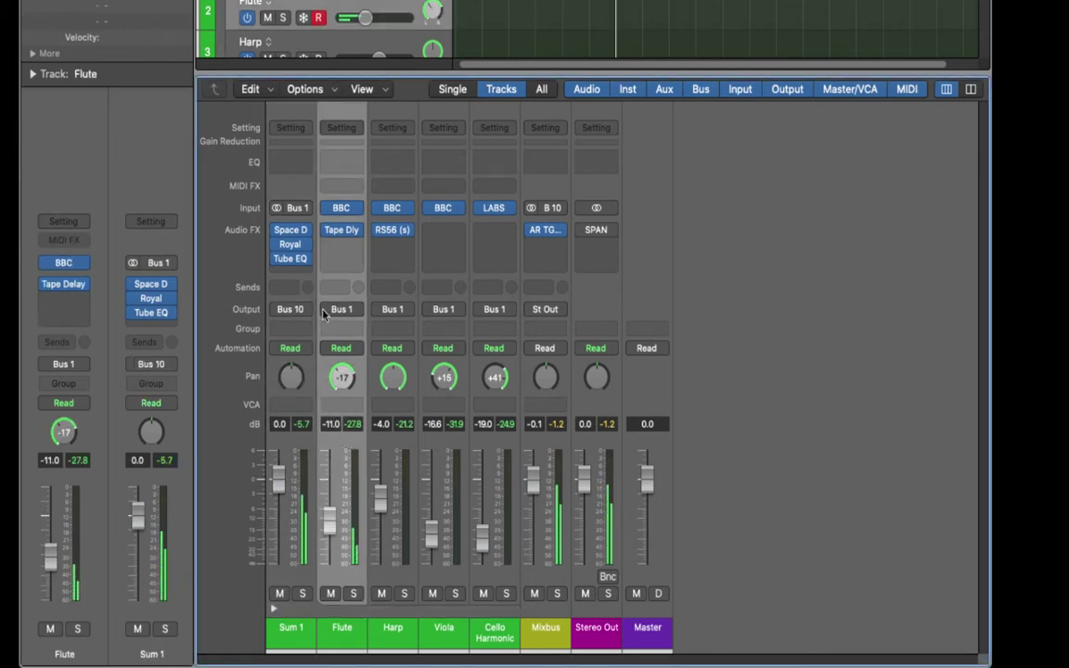
{"action": "left_click", "coordinate": [343, 208]}
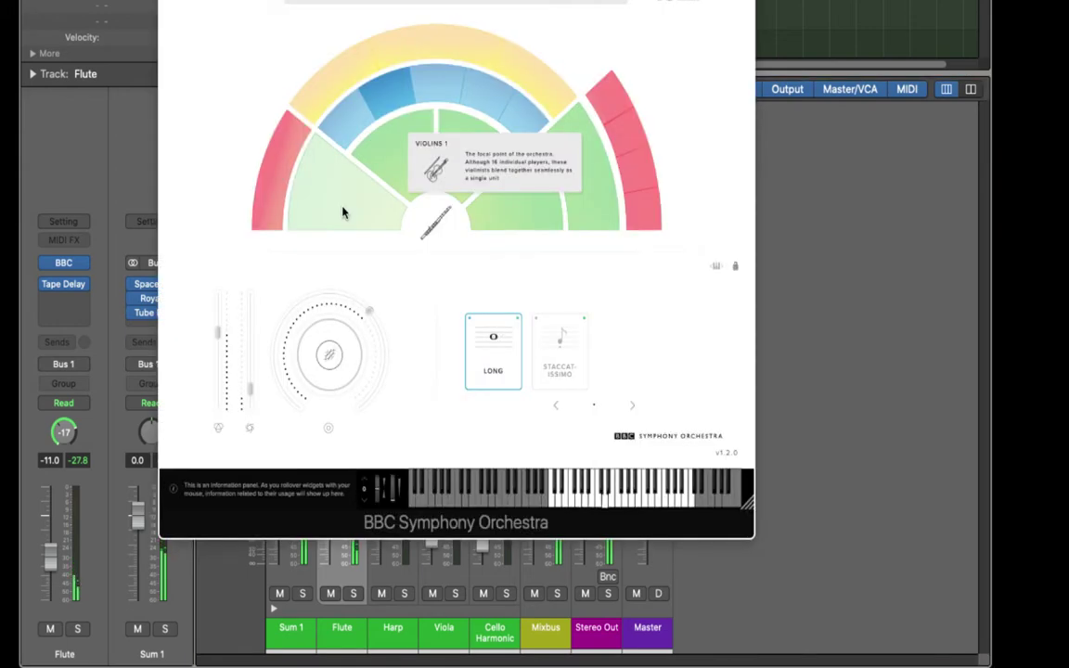
{"action": "left_click", "coordinate": [398, 95]}
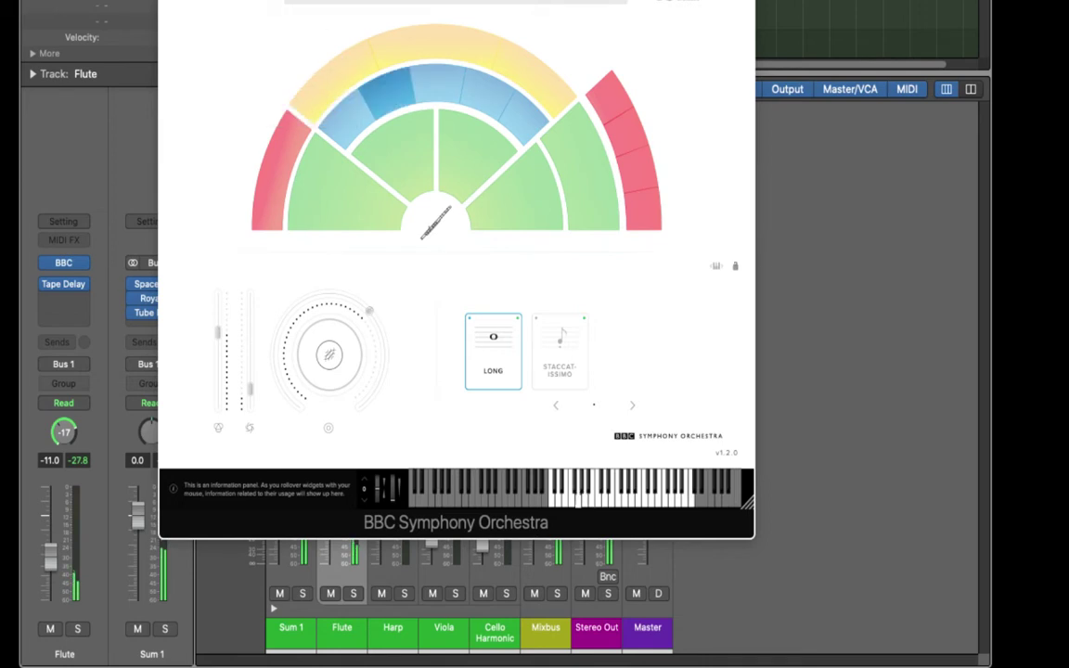
{"action": "key", "text": "super+w"}
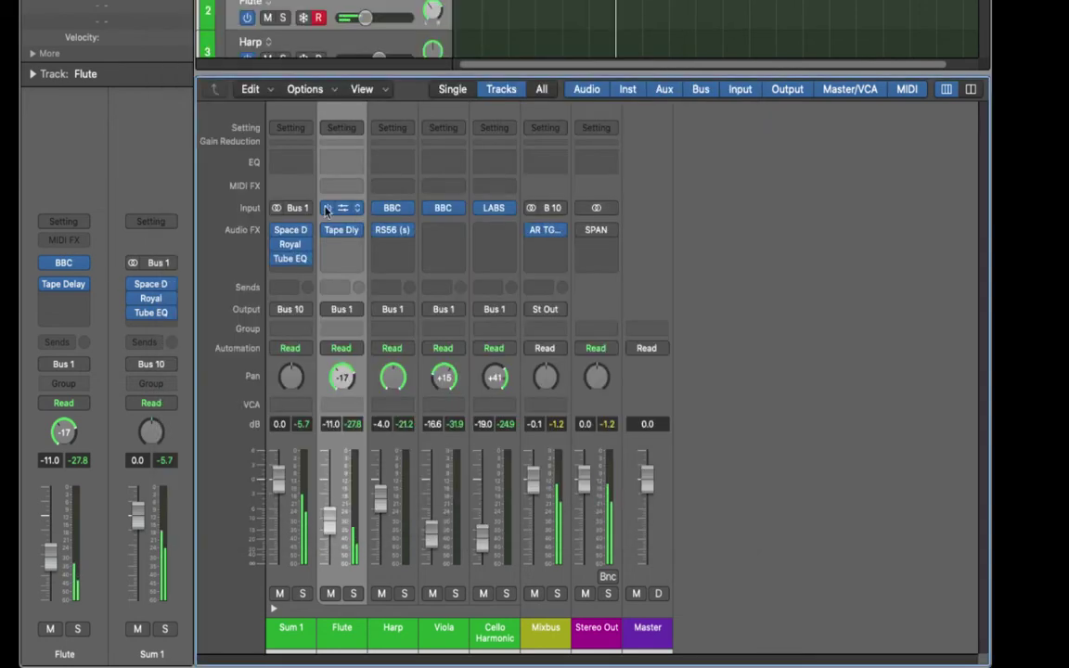
{"action": "left_click", "coordinate": [348, 234]}
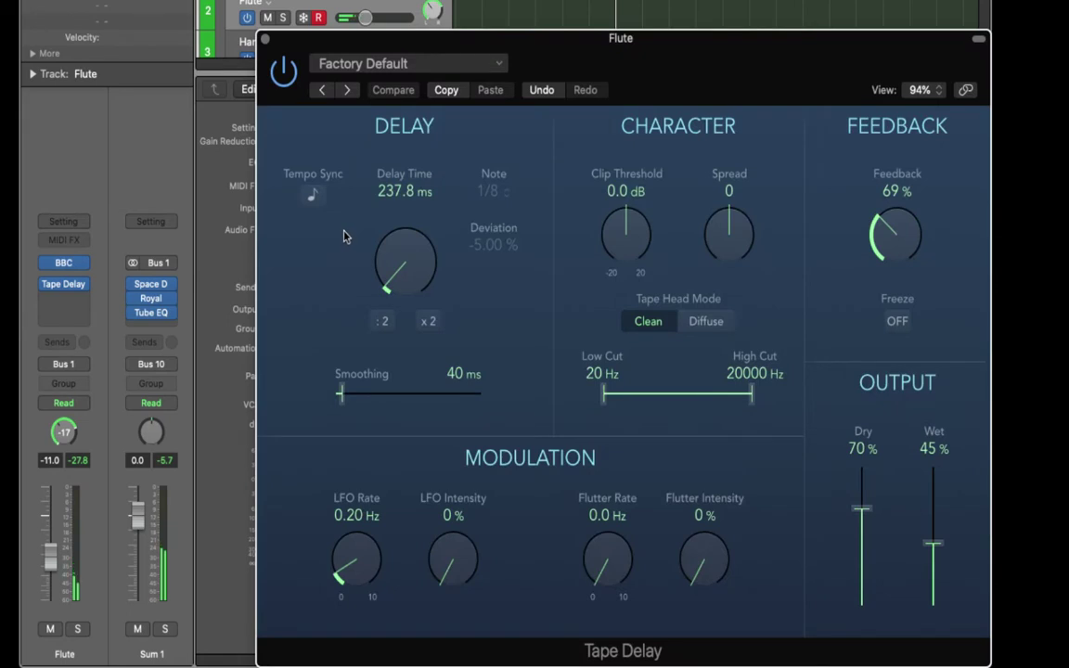
{"action": "left_click", "coordinate": [265, 40]}
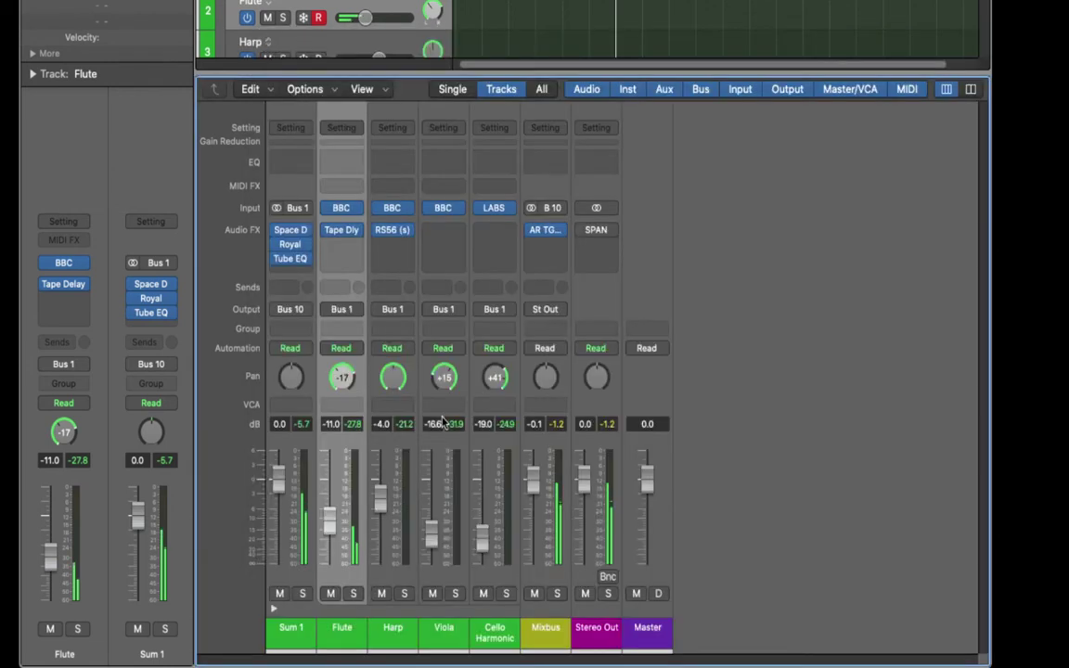
Review the Harp track's BBC Symphony Orchestra instrument and close its window.
{"action": "left_click", "coordinate": [414, 373]}
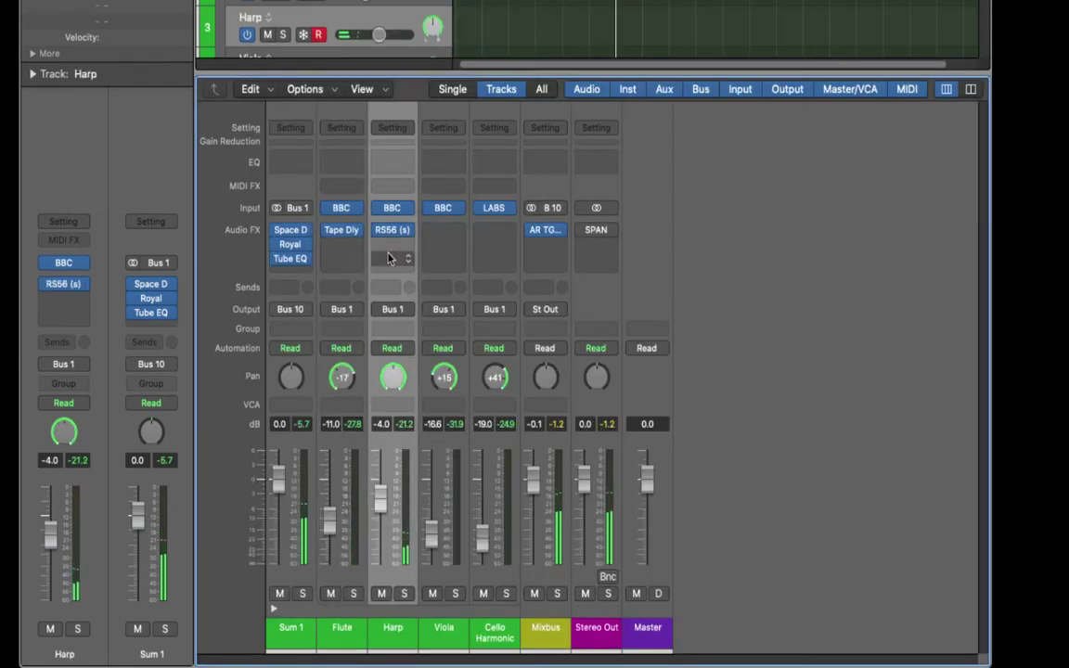
{"action": "left_click", "coordinate": [386, 210]}
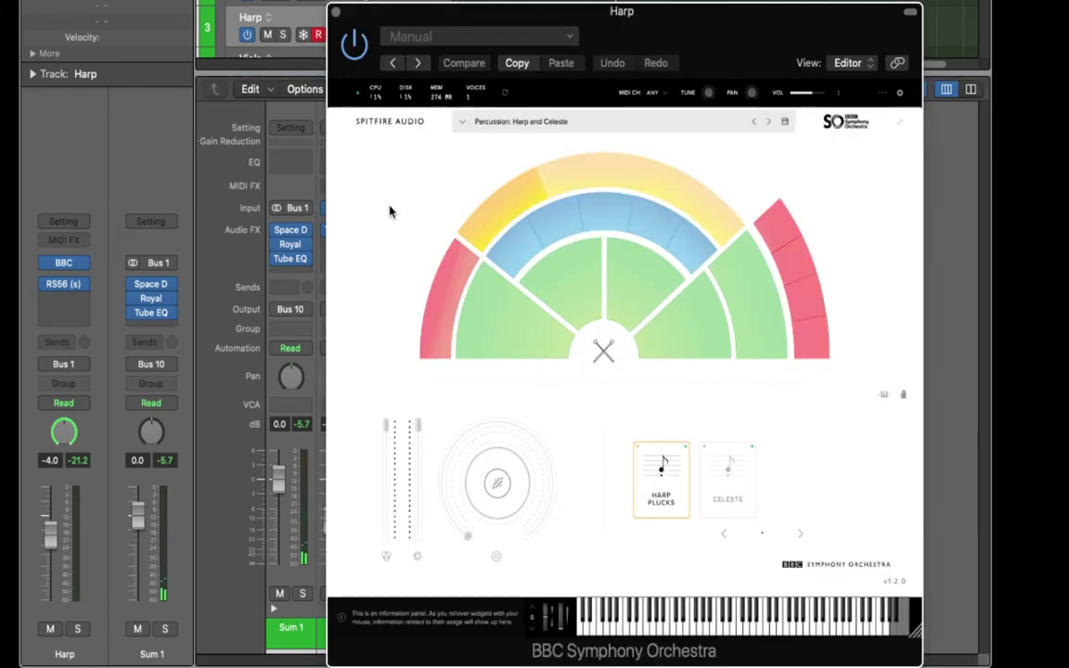
{"action": "mouse_move", "coordinate": [499, 217]}
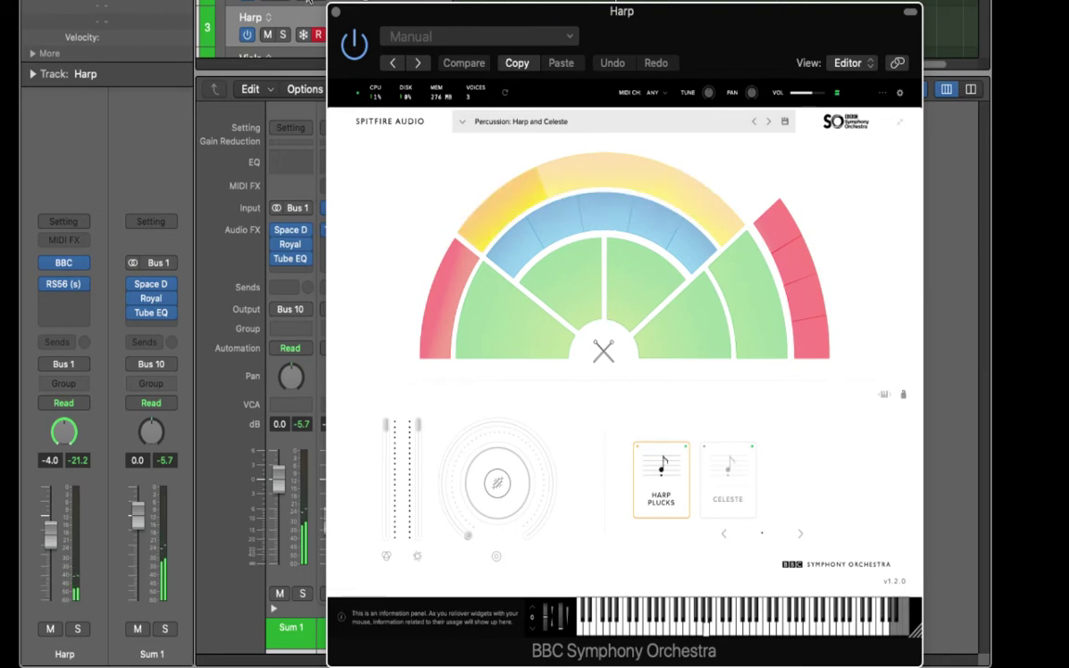
{"action": "left_click", "coordinate": [336, 11]}
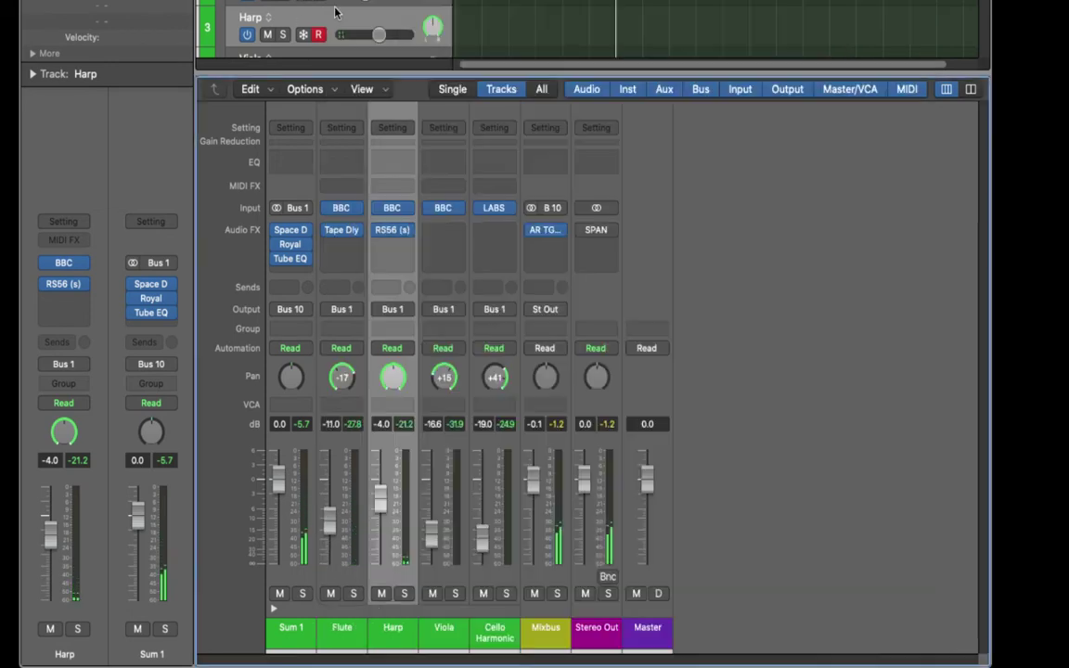
Examine the RS56 equalizer on the Harp track, comparing the sound with the effect bypassed and active, and close it.
{"action": "left_click", "coordinate": [394, 232]}
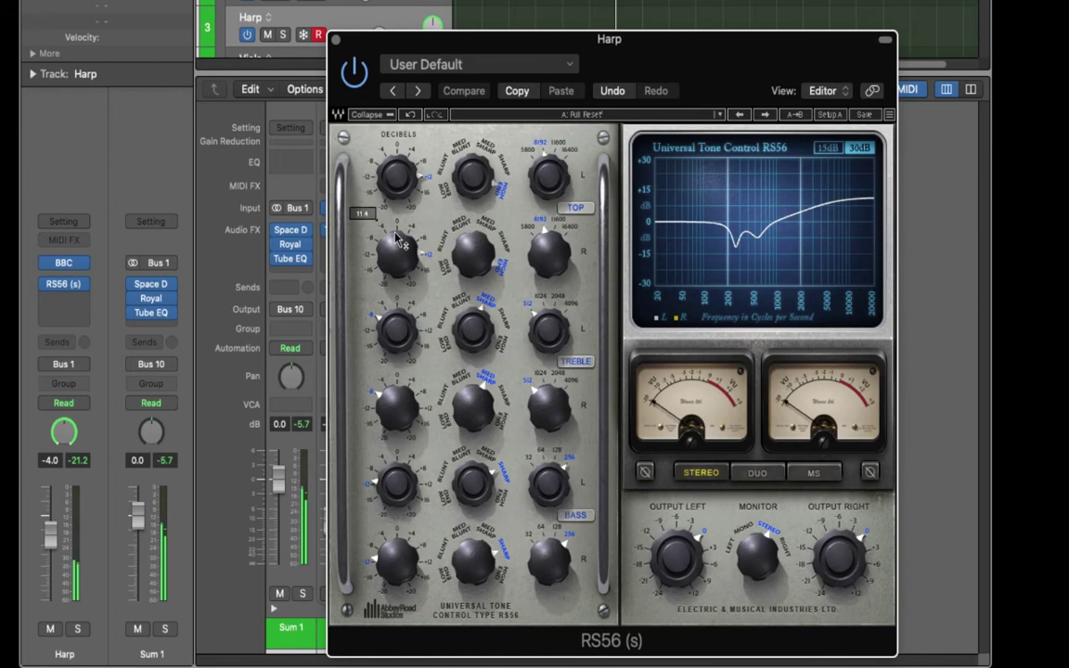
{"action": "mouse_move", "coordinate": [401, 241]}
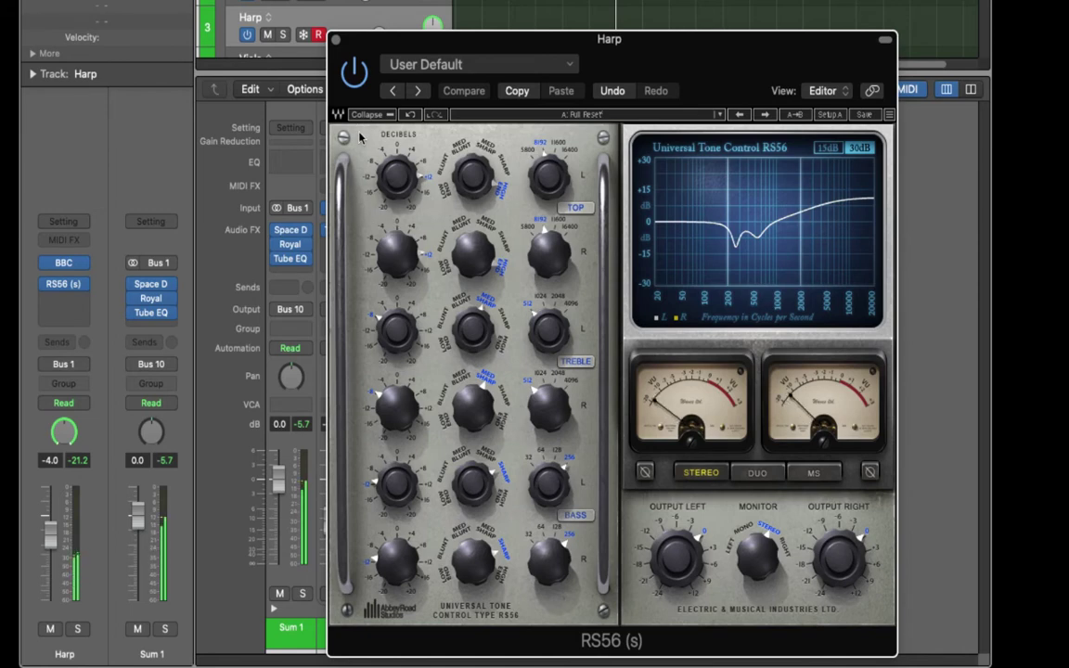
{"action": "left_click", "coordinate": [355, 73]}
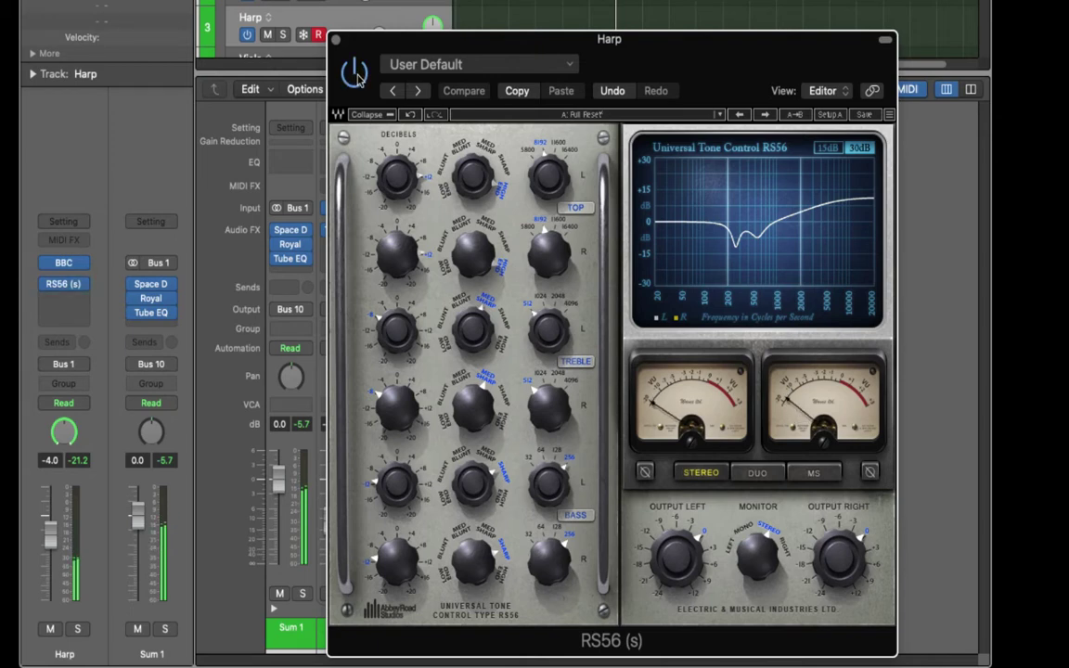
{"action": "left_click", "coordinate": [336, 44]}
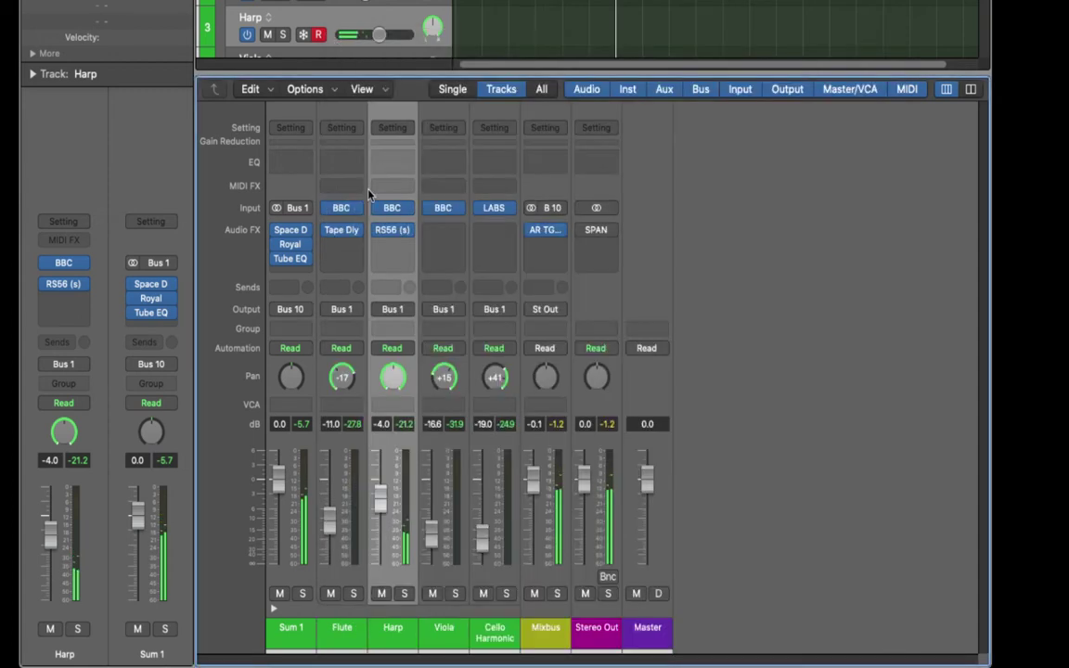
Select the Viola channel, view its BBC Symphony Orchestra instrument settings, and close the plug-in.
{"action": "left_click", "coordinate": [448, 452]}
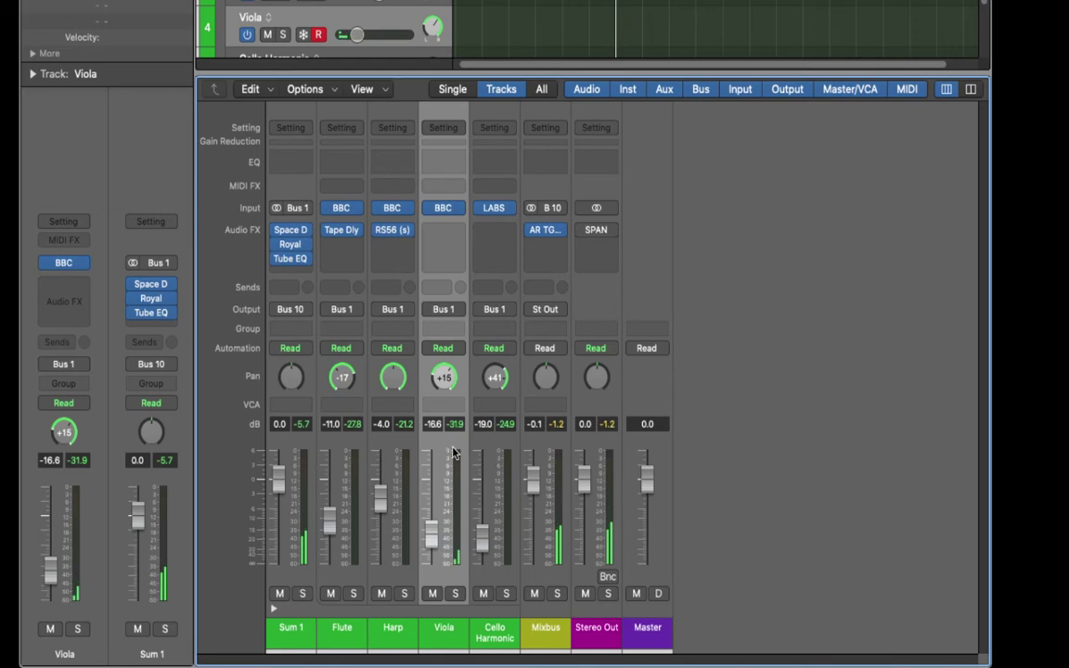
{"action": "mouse_move", "coordinate": [444, 213]}
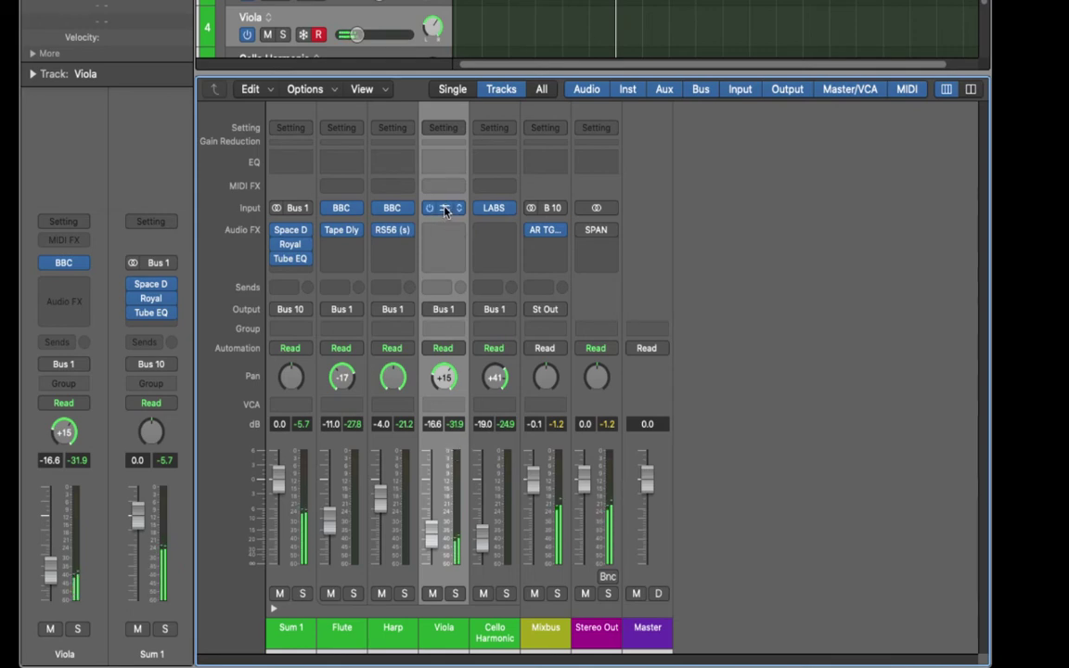
{"action": "left_click", "coordinate": [443, 212]}
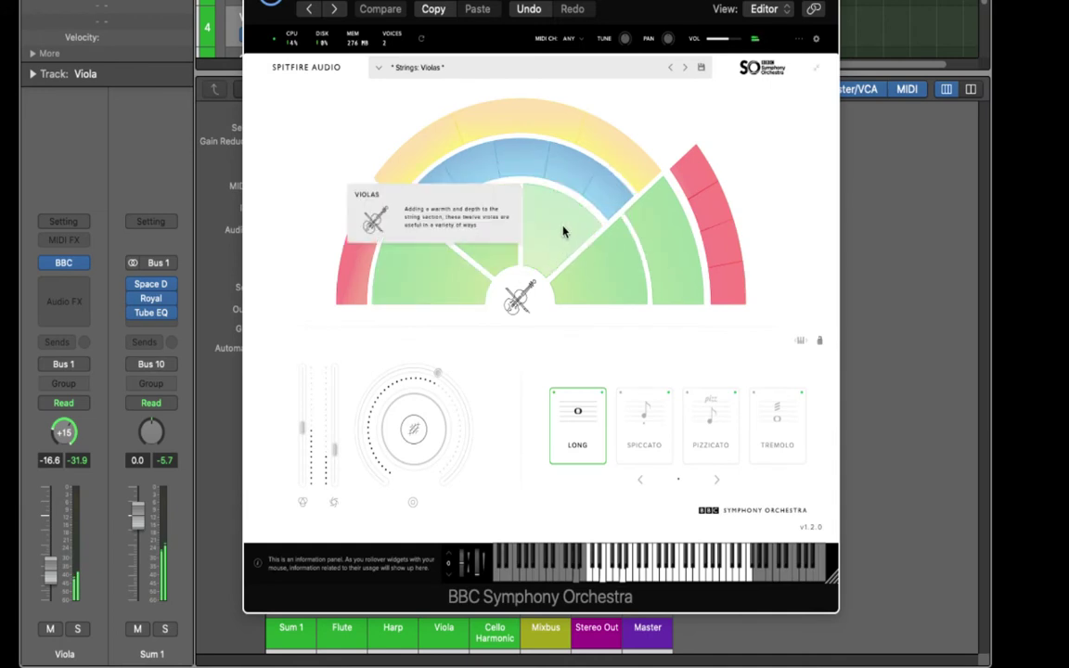
{"action": "mouse_move", "coordinate": [442, 375]}
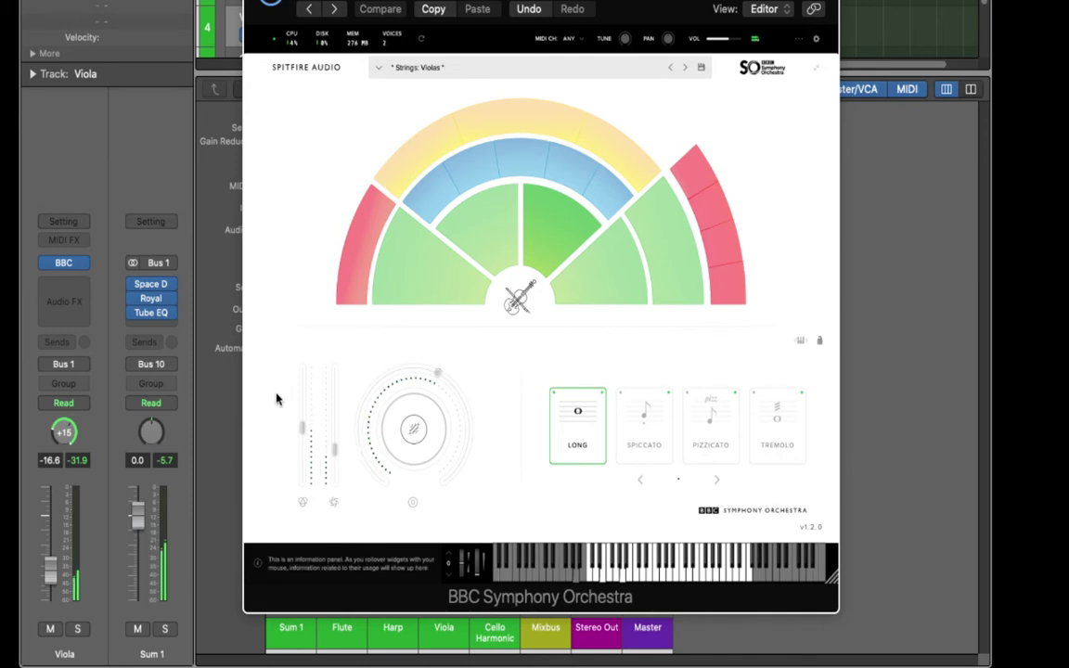
{"action": "key", "text": "super+w"}
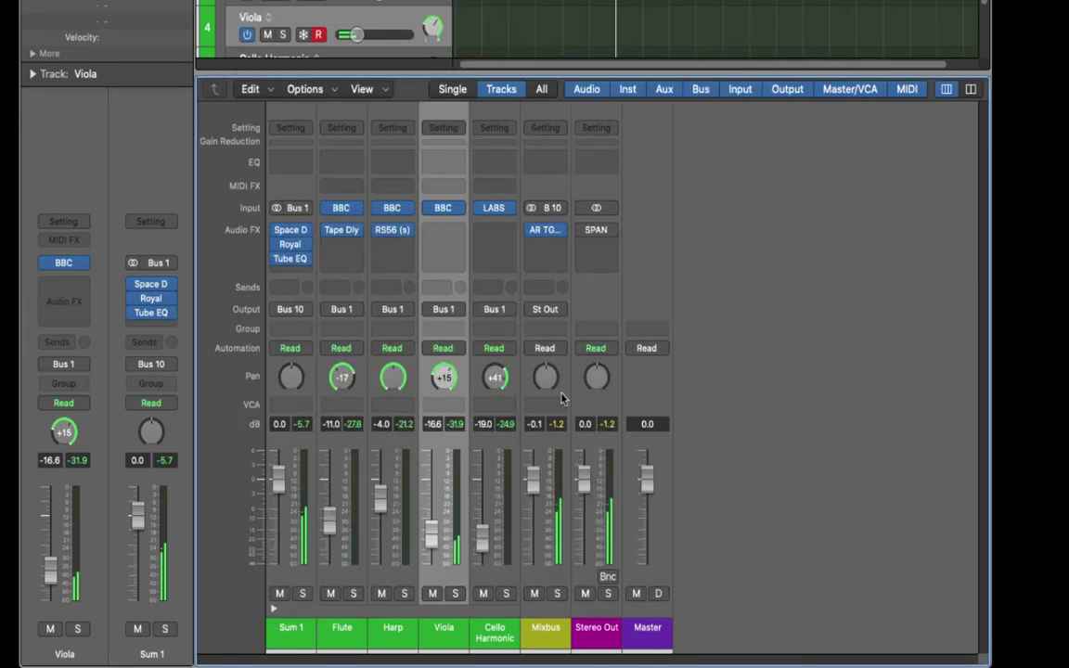
Select the Cello Harmonic channel, examine its LABS instrument including the large knob's attack setting, and close the plug-in.
{"action": "left_click", "coordinate": [496, 438]}
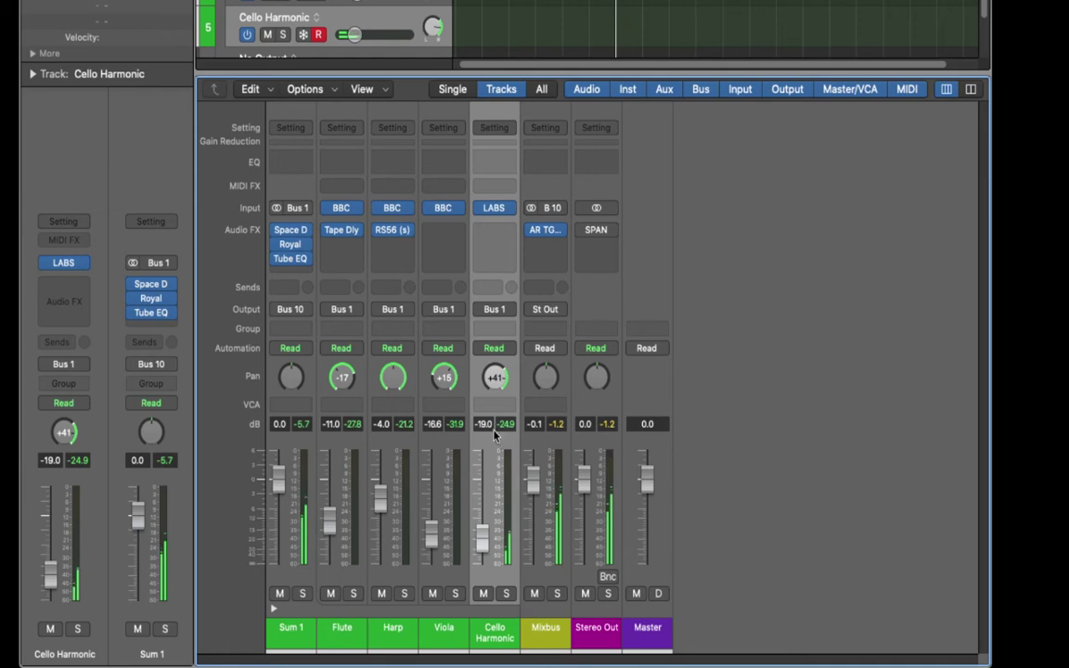
{"action": "mouse_move", "coordinate": [498, 209]}
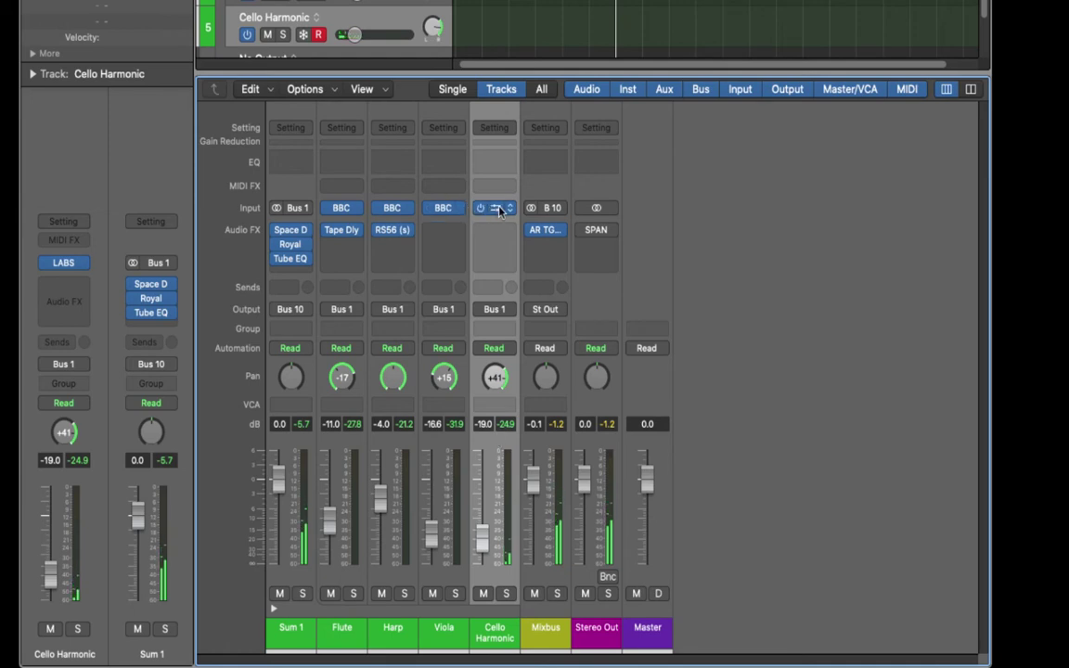
{"action": "left_click", "coordinate": [497, 209]}
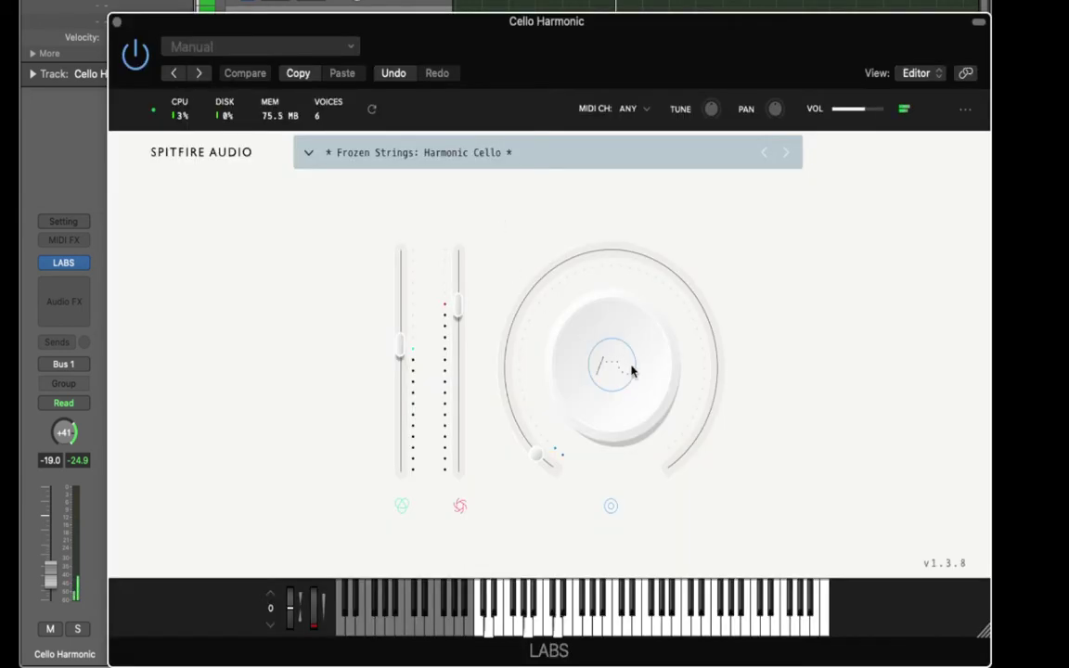
{"action": "mouse_move", "coordinate": [629, 369]}
{"action": "mouse_move", "coordinate": [535, 459]}
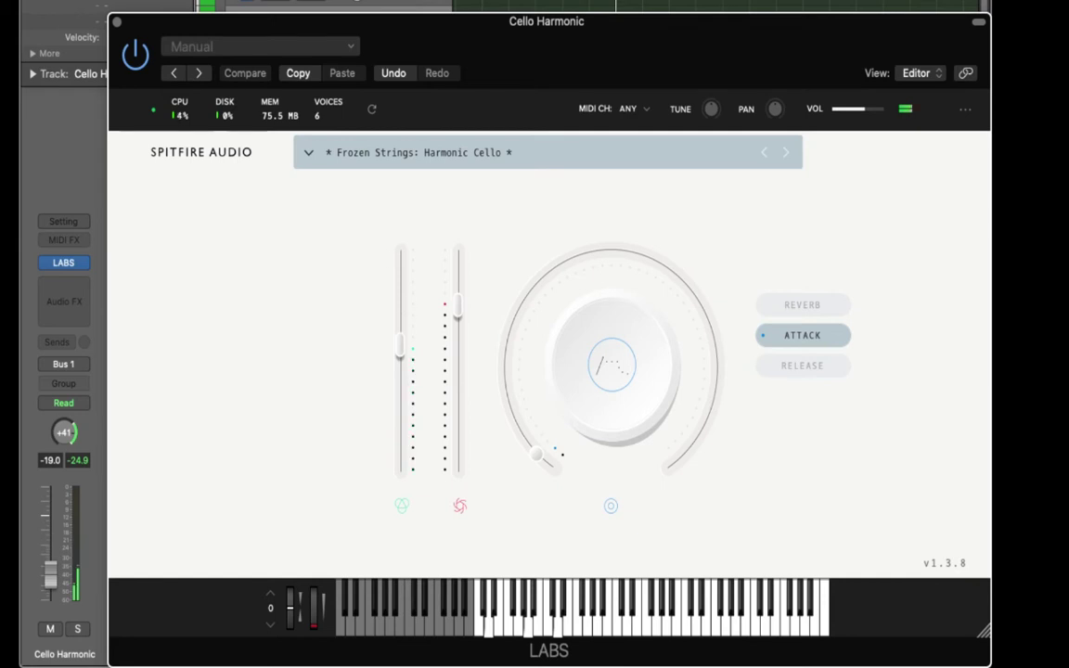
{"action": "left_click", "coordinate": [115, 21]}
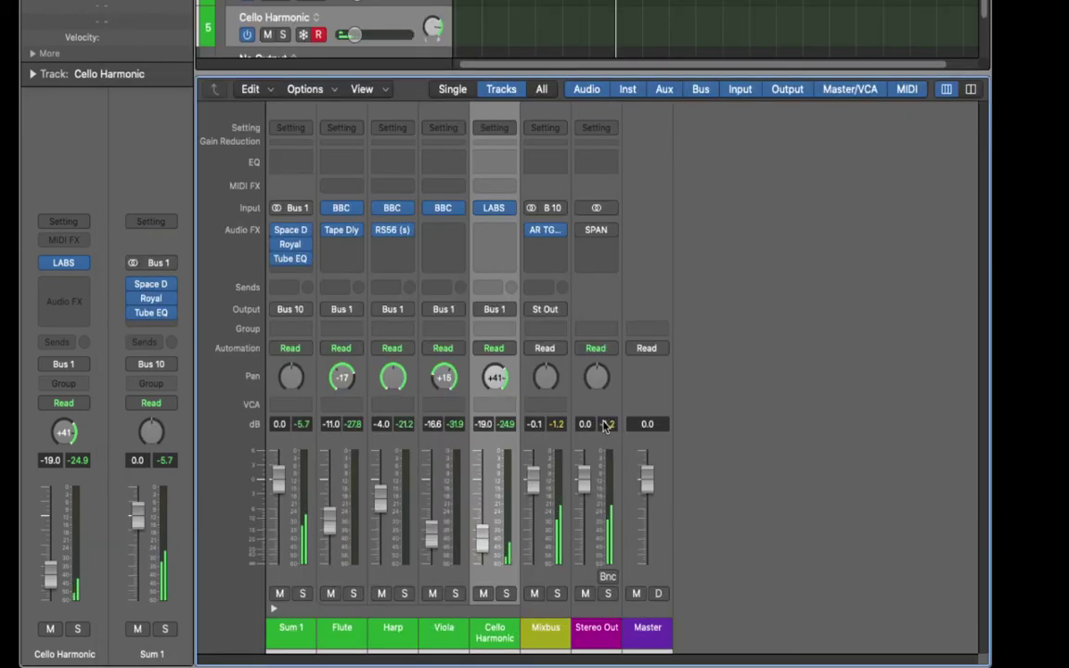
Inspect Space Designer on the Sum 1 channel, bypass and re-enable it to compare the reverb, and close it.
{"action": "left_click", "coordinate": [299, 450]}
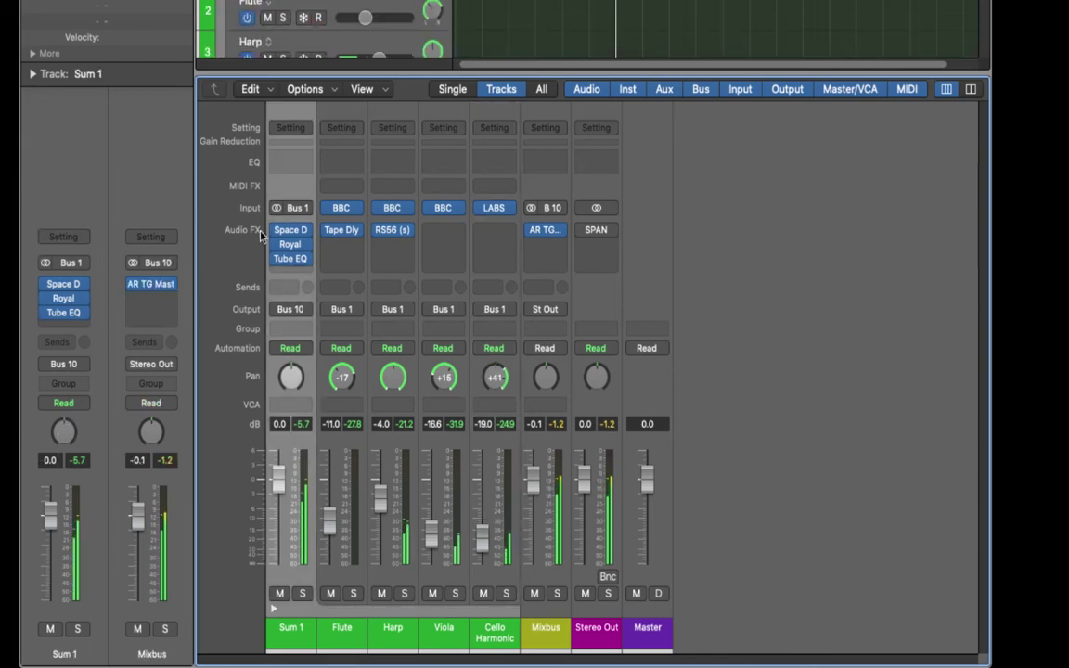
{"action": "left_click", "coordinate": [289, 229]}
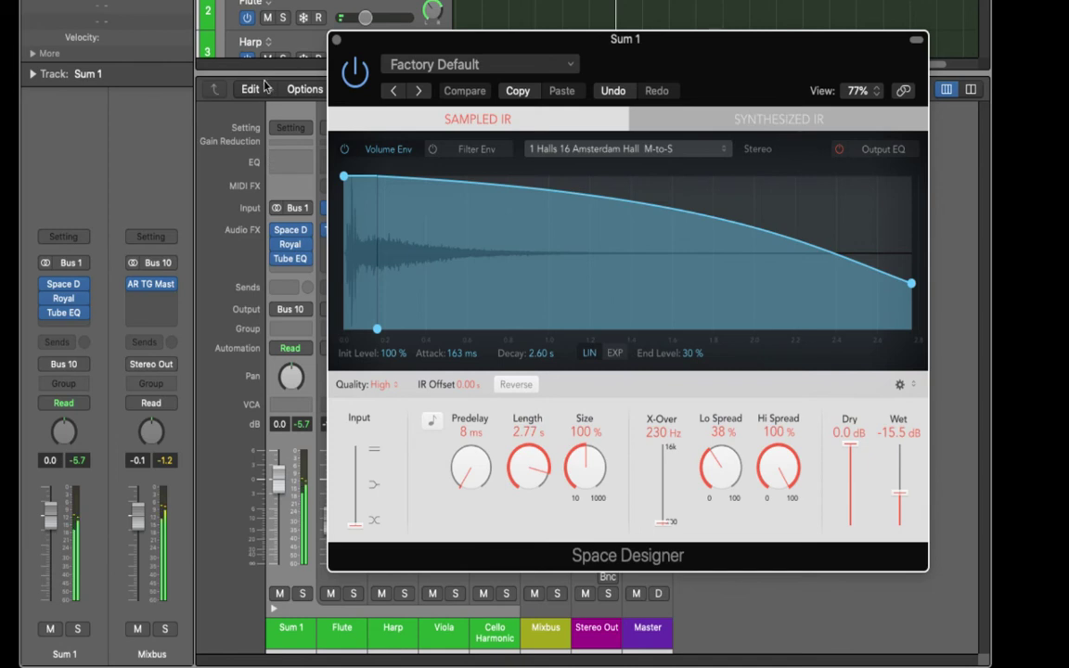
{"action": "left_click", "coordinate": [351, 72]}
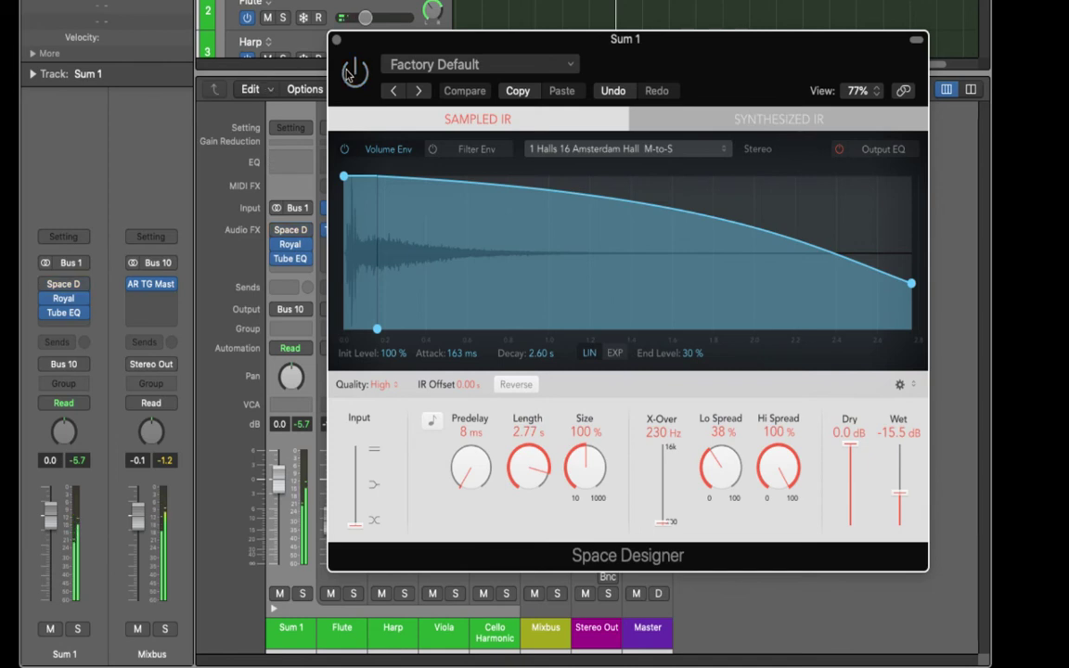
{"action": "left_click", "coordinate": [351, 74]}
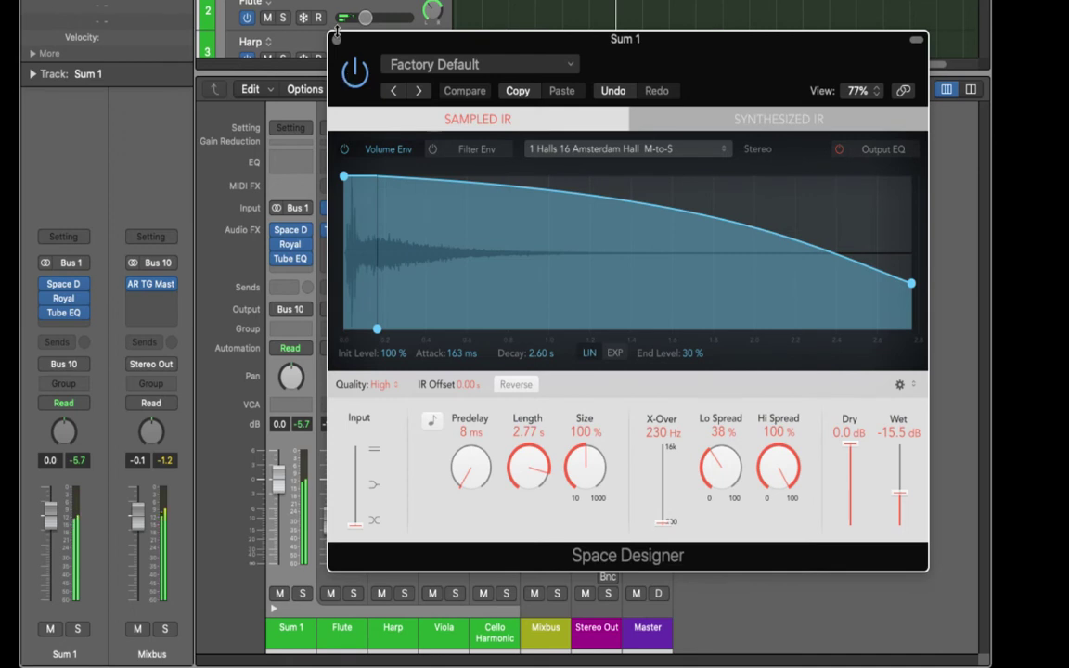
{"action": "left_click", "coordinate": [337, 42]}
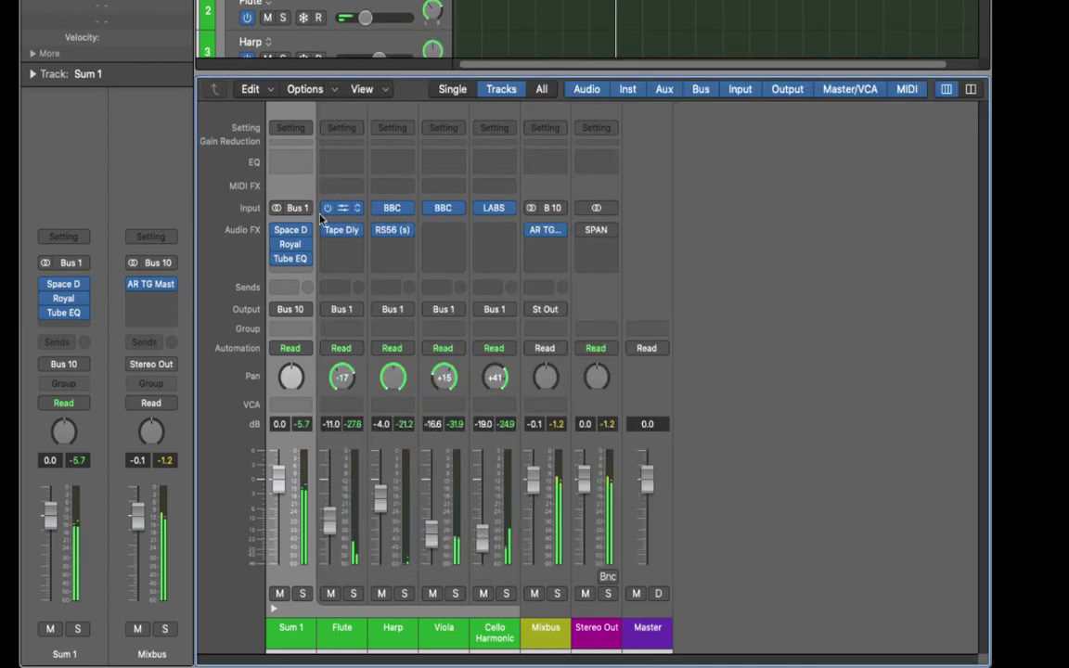
Inspect the RoyalCompressor on Sum 1, bypass and re-enable it to compare the compression, and close it.
{"action": "mouse_move", "coordinate": [297, 246]}
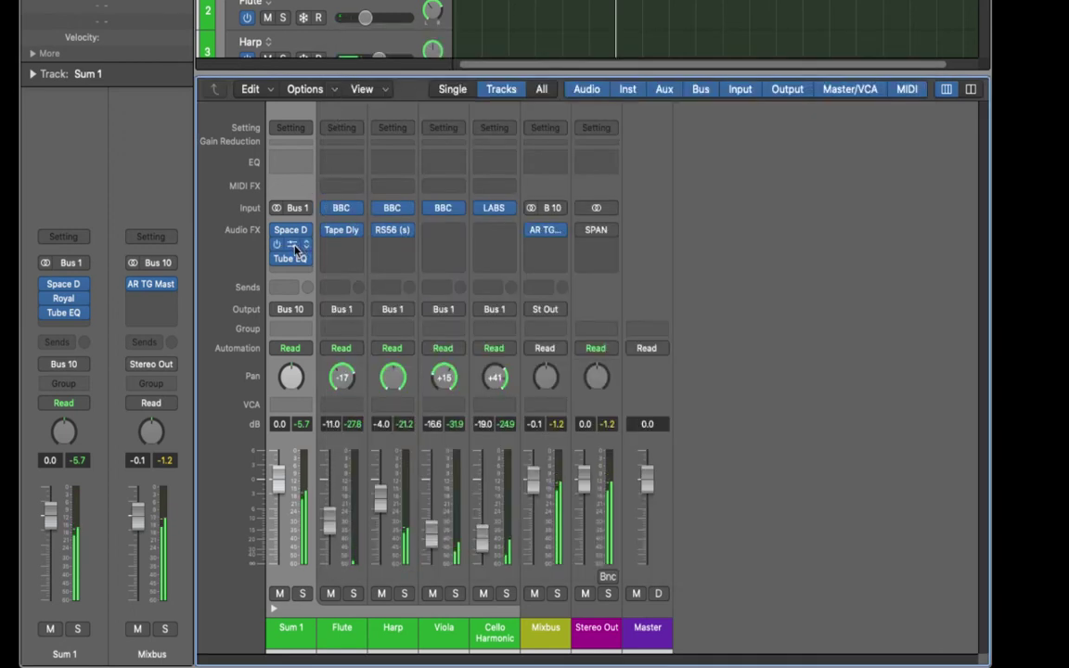
{"action": "left_click", "coordinate": [295, 247]}
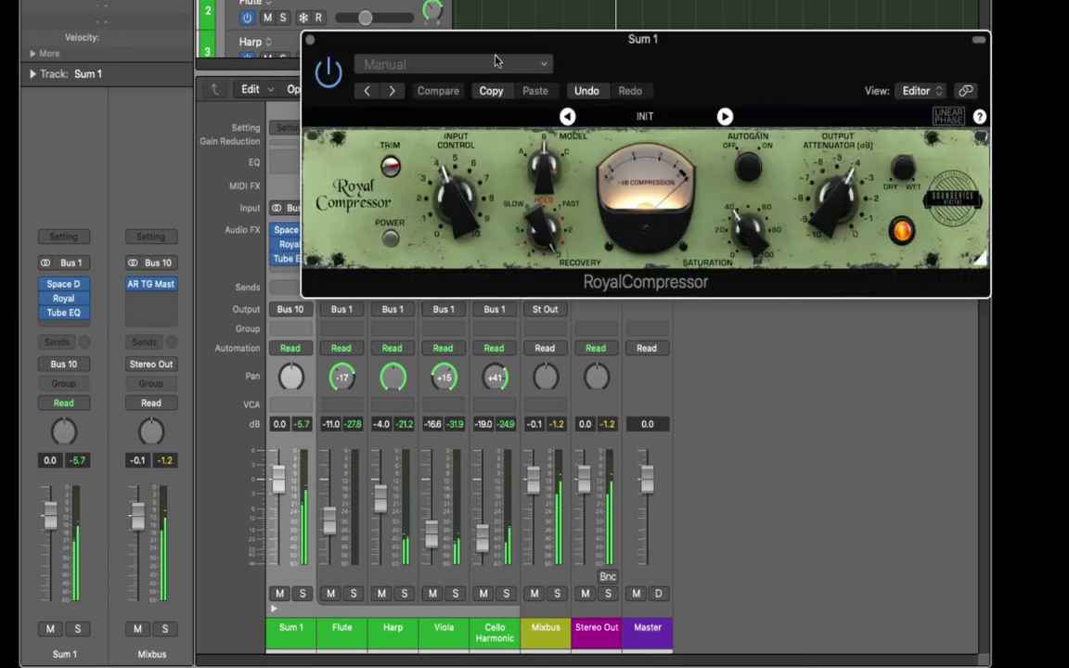
{"action": "left_click", "coordinate": [331, 72]}
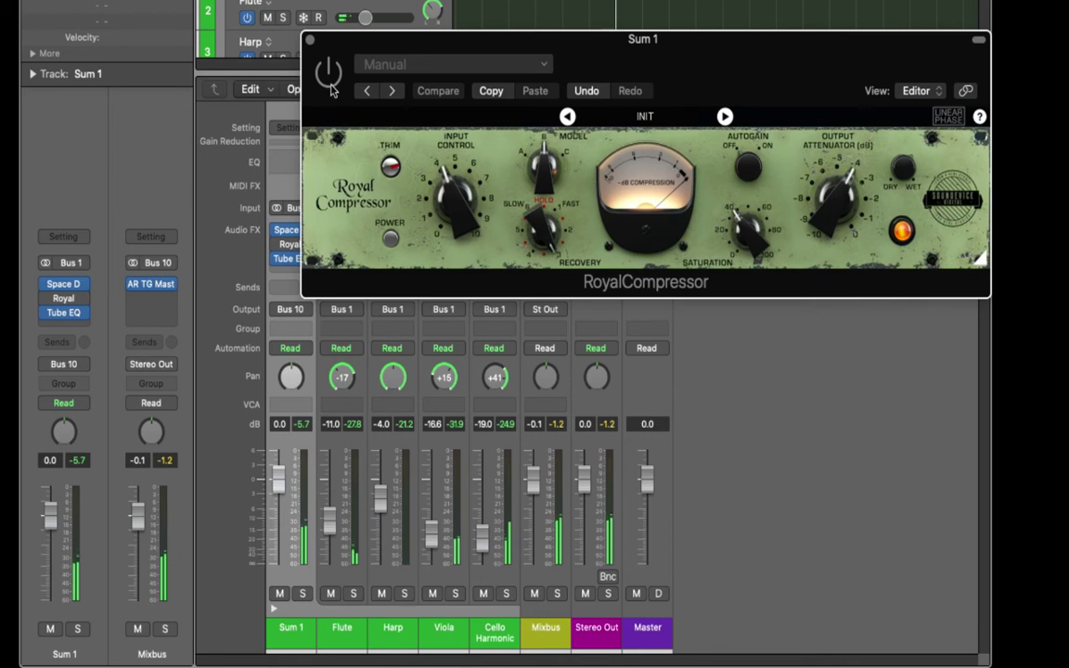
{"action": "left_click", "coordinate": [331, 83]}
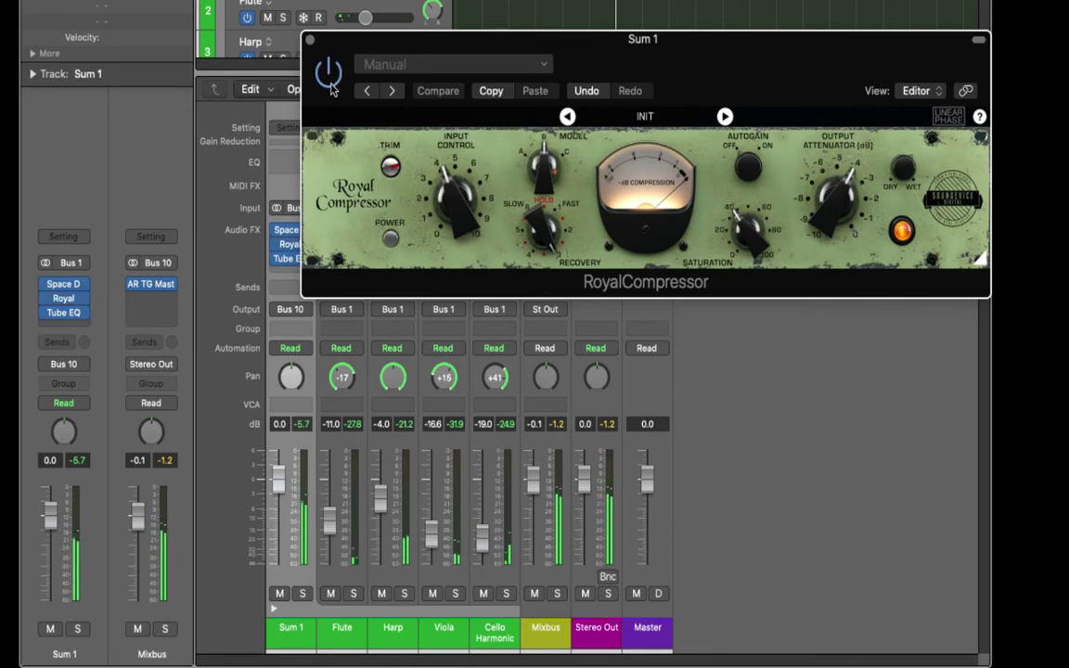
{"action": "left_click", "coordinate": [312, 41]}
Inspect the Vintage Tube EQ on Sum 1, bypass and re-enable it to compare the tone, and close it.
{"action": "mouse_move", "coordinate": [290, 259]}
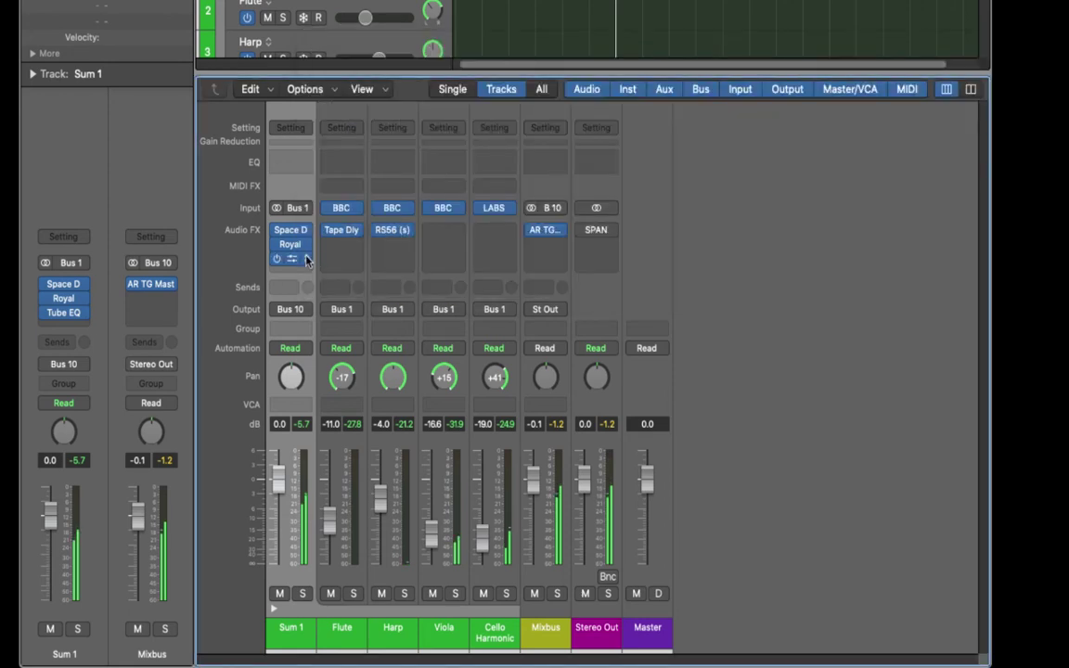
{"action": "left_click", "coordinate": [289, 259]}
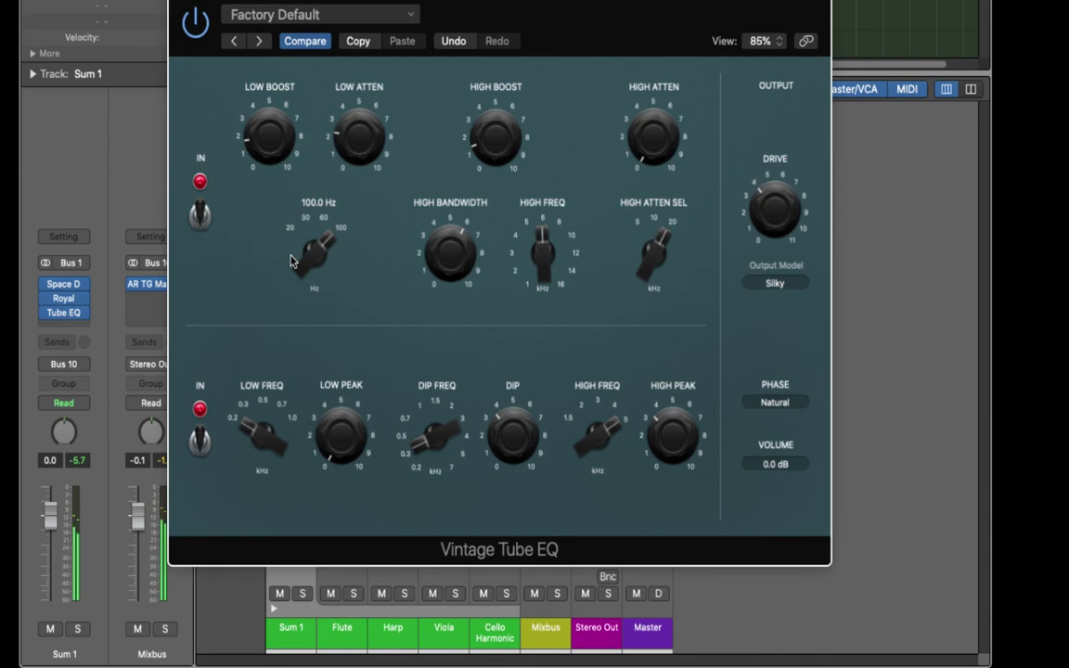
{"action": "left_click", "coordinate": [191, 24]}
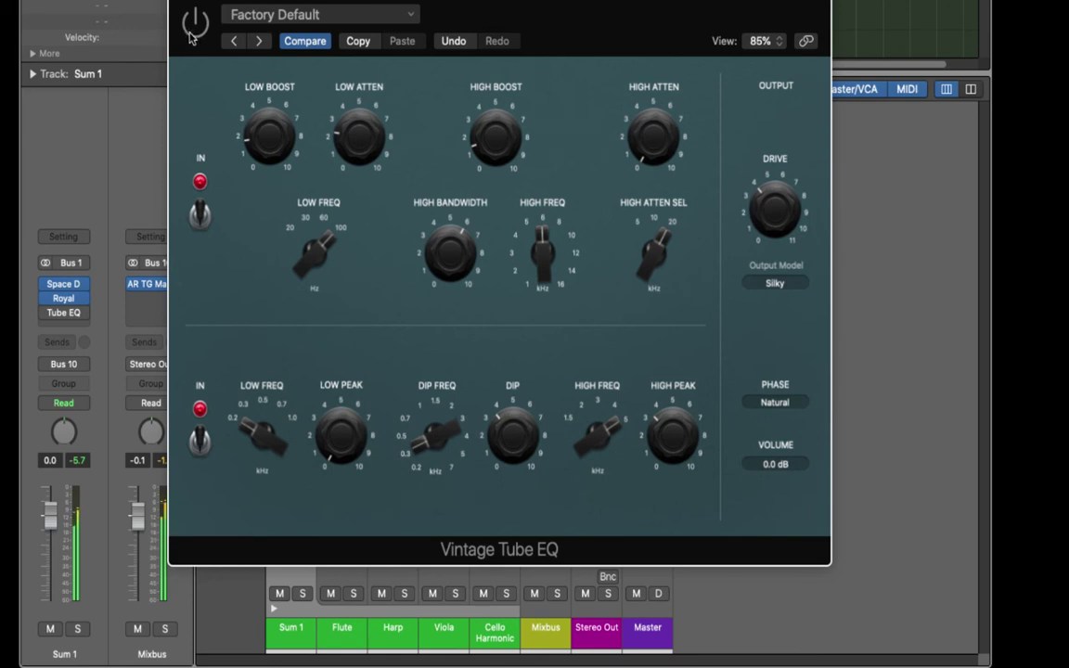
{"action": "left_click", "coordinate": [190, 36]}
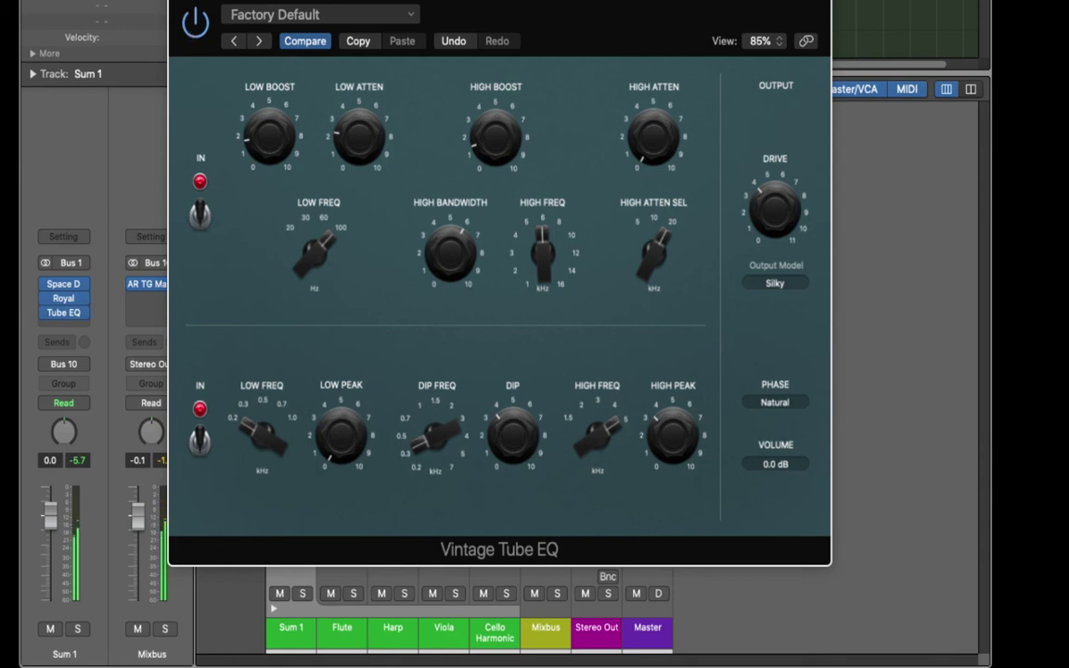
{"action": "key", "text": "super+w"}
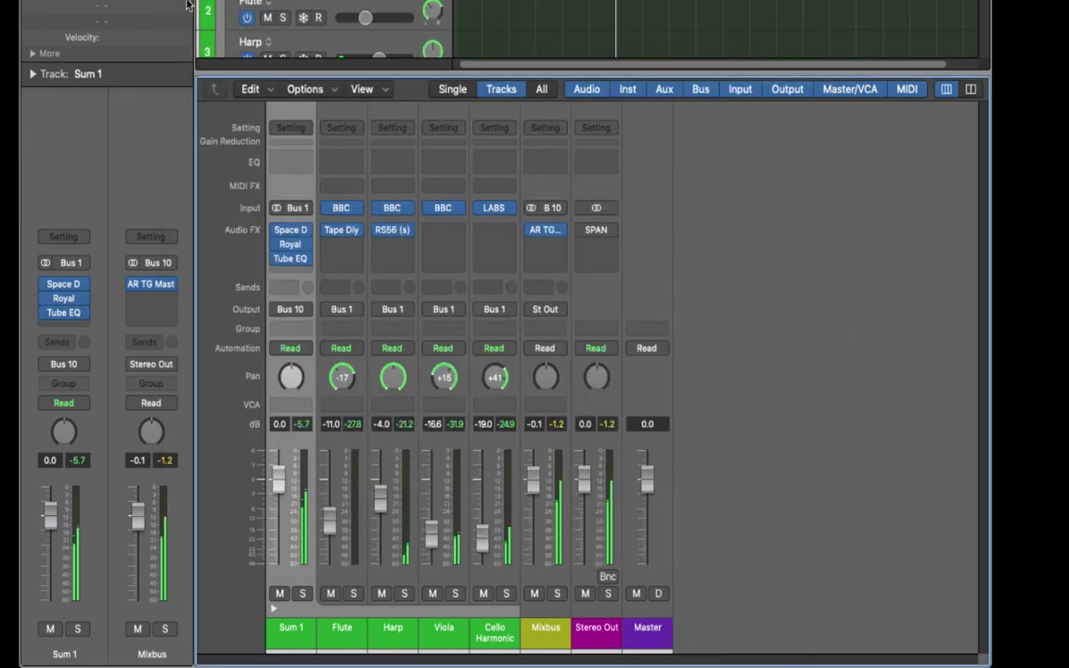
Open the AR TG Mastering Live plug-in on the Mixbus channel to view its settings.
{"action": "left_click", "coordinate": [547, 232]}
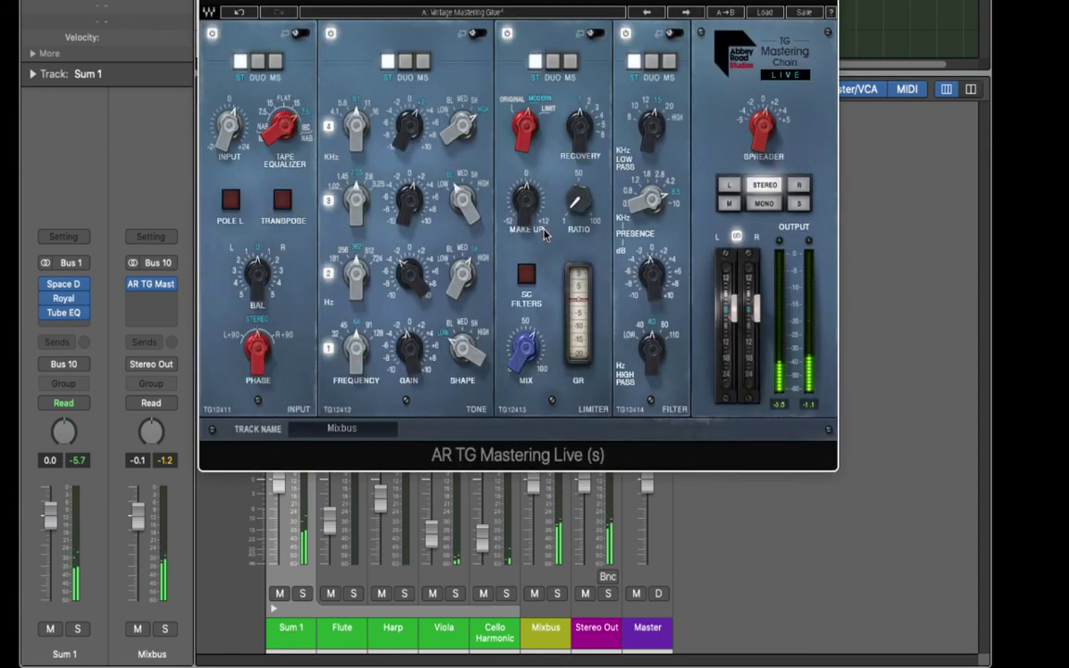